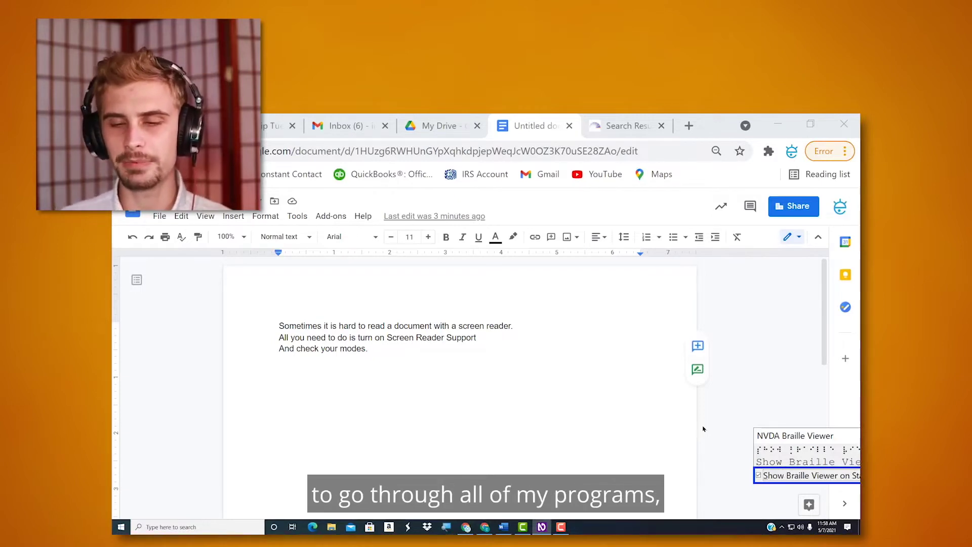
Alt+Tab back to the 'Untitled document - Google Docs' Chrome window
key("alt+Tab")
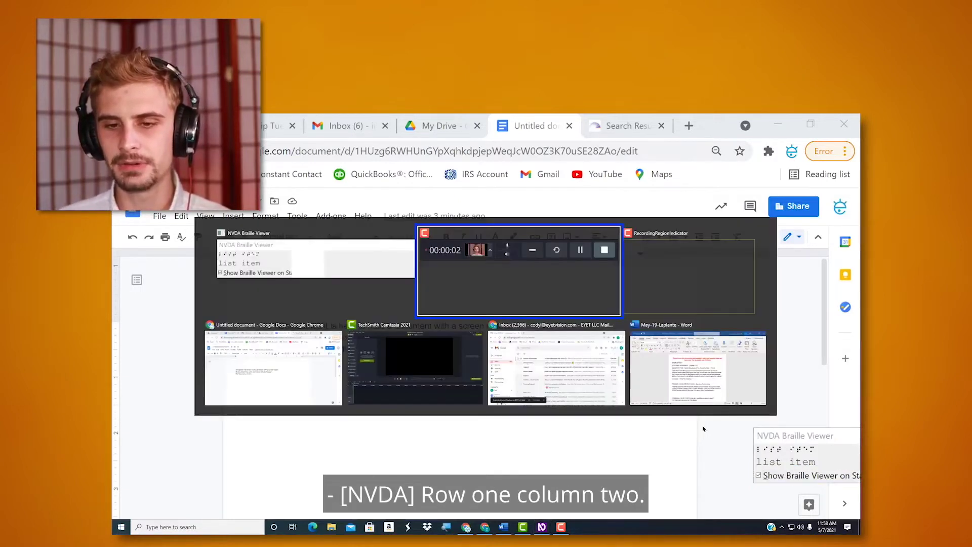
key("alt+Tab")
key("alt+Tab")
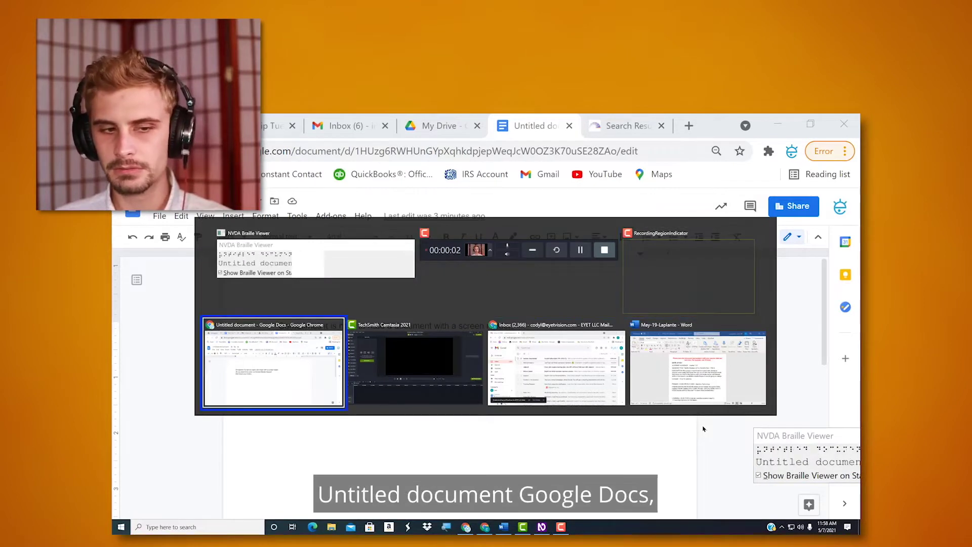
key("alt")
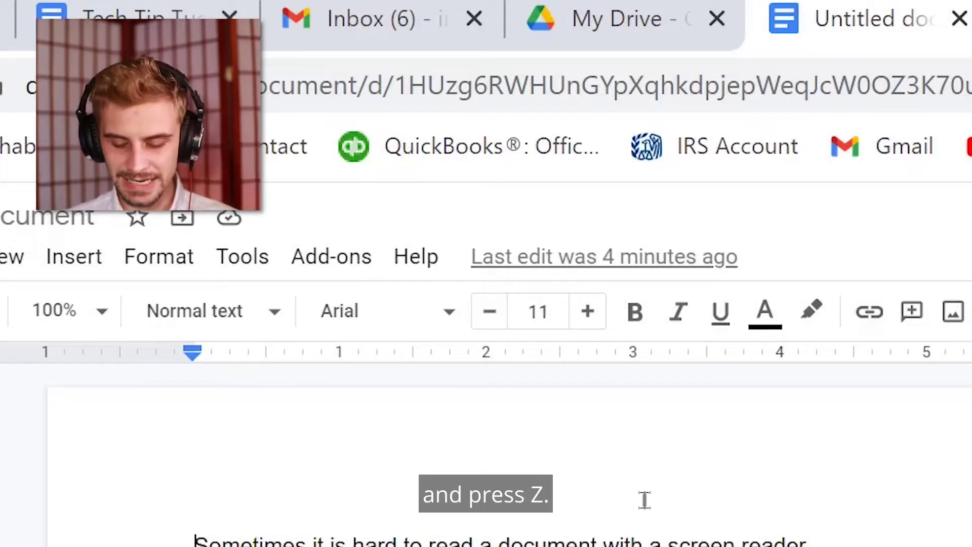
Enable screen reader support with Ctrl+Alt+Z so the Accessibility menu appears
key("ctrl+alt+z")
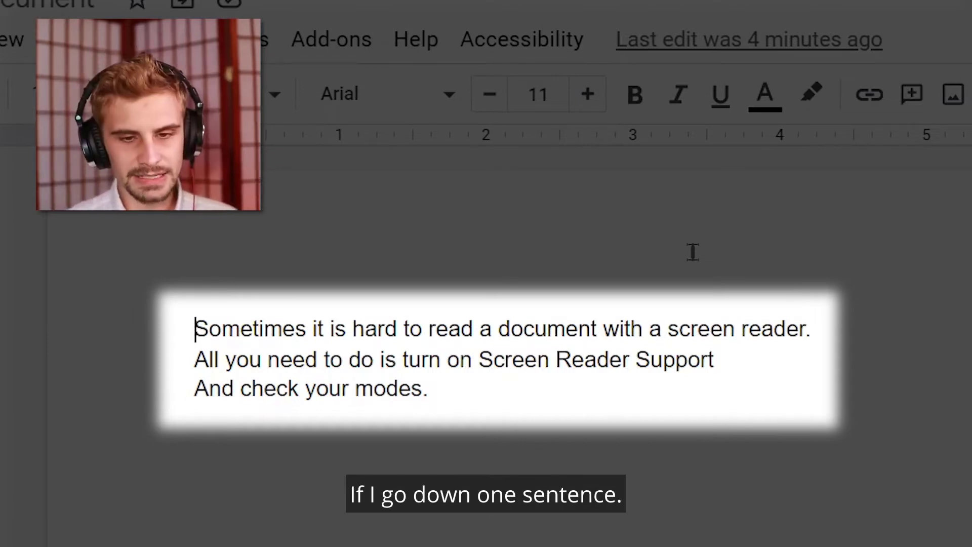
key("Down")
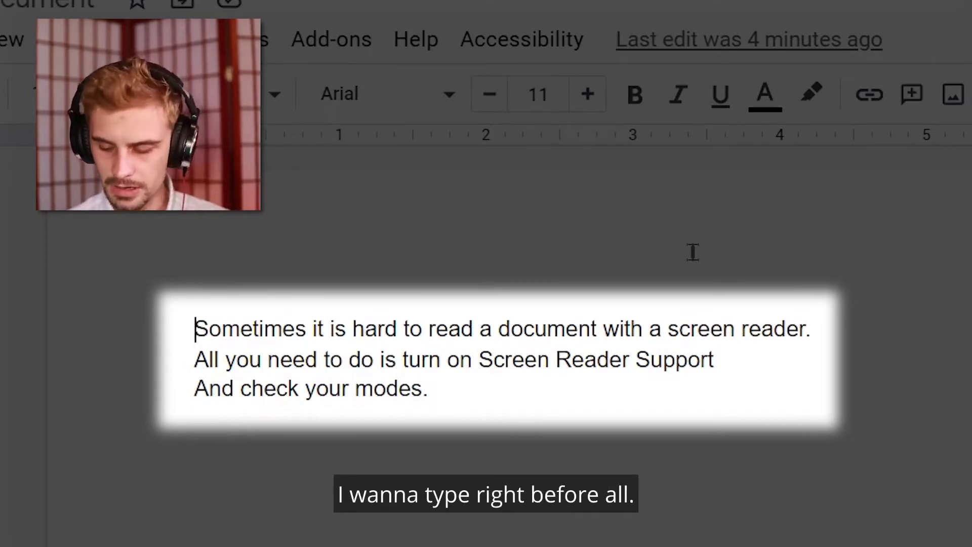
key("h")
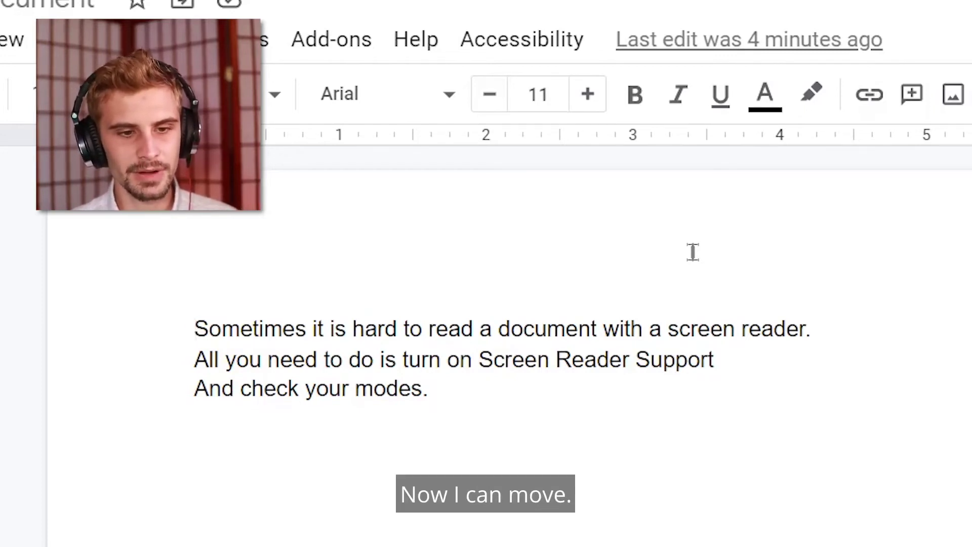
Insert 'Just' at the start of line two, before 'All'
key("Down")
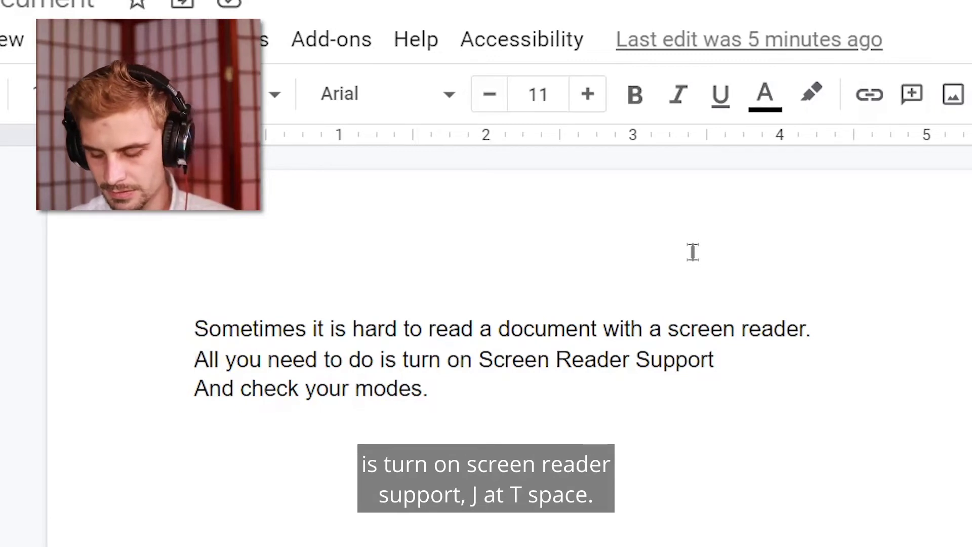
type("Just")
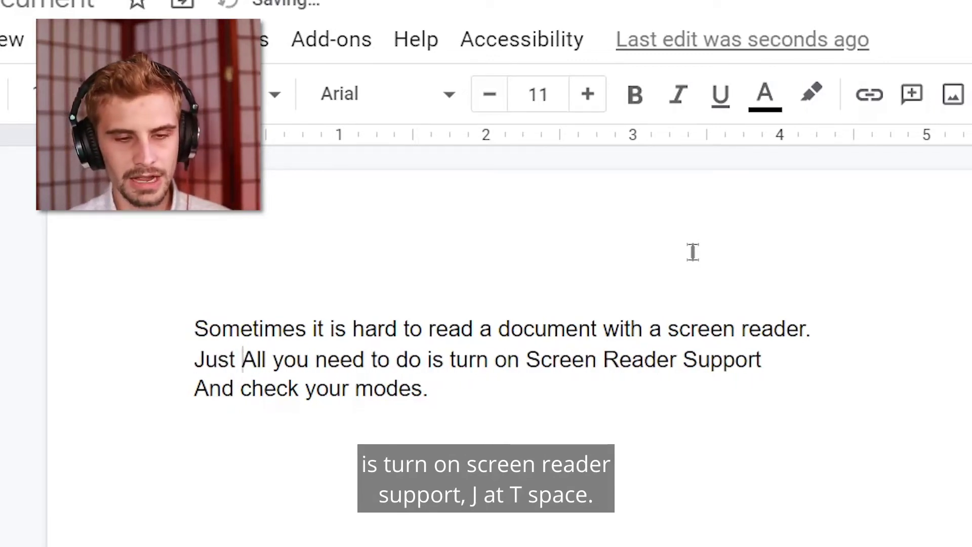